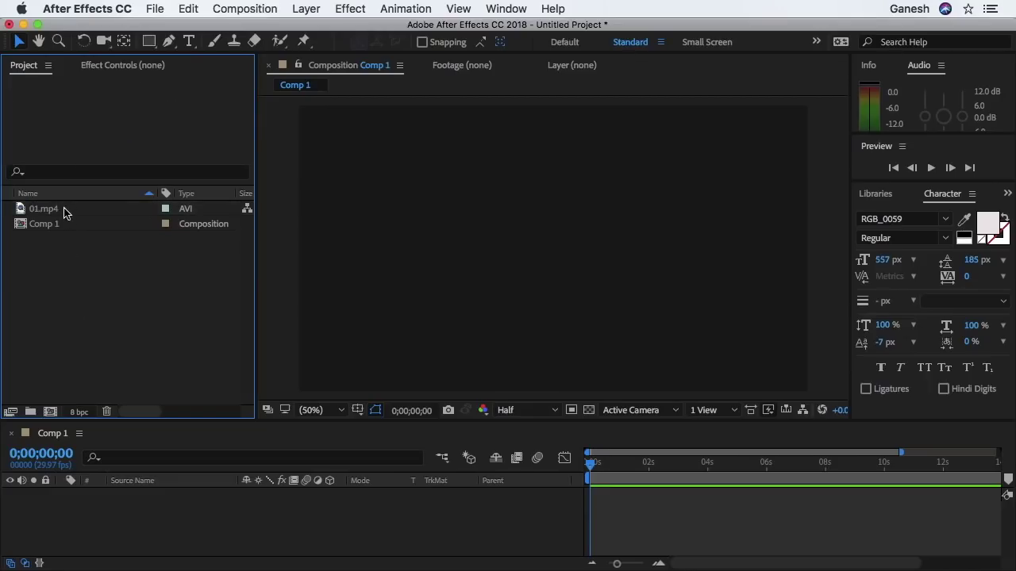
Step: Add 01.mp4 to Comp 1, preview it, and set the work area end near 10 seconds
{"action": "left_click", "coordinate": [56, 211]}
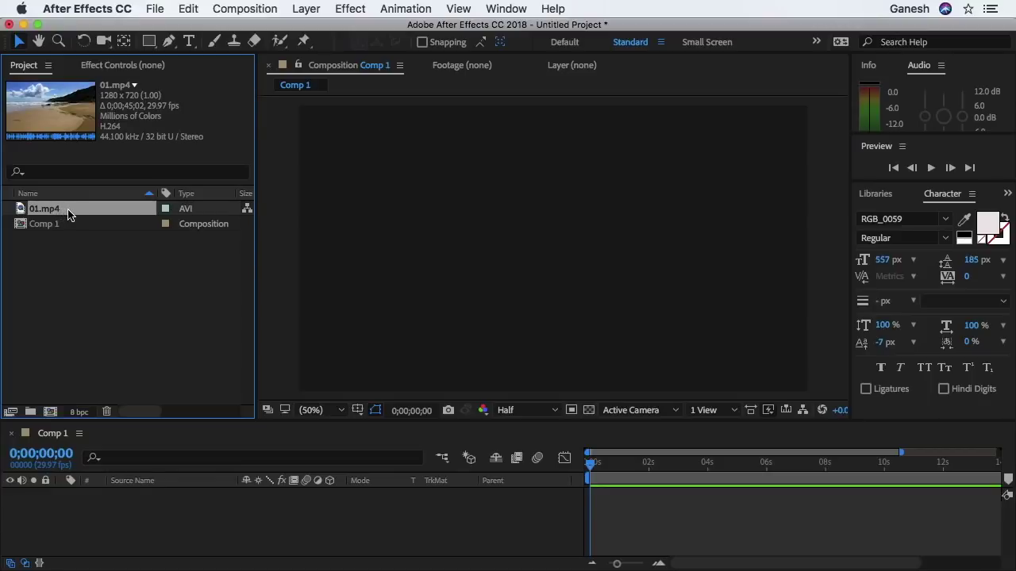
{"action": "left_click_drag", "start_coordinate": [76, 212], "coordinate": [137, 506]}
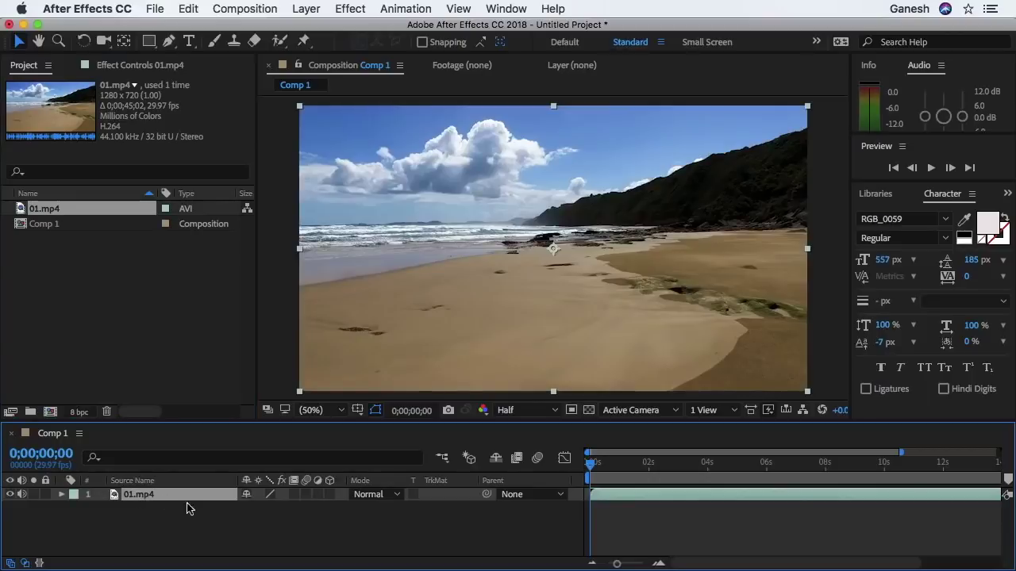
{"action": "key", "text": "space"}
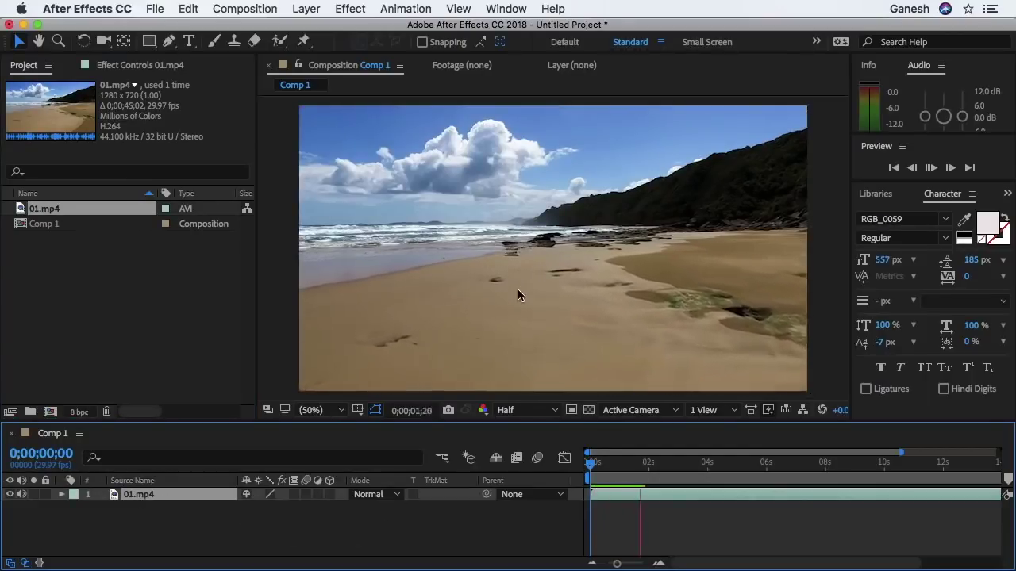
{"action": "left_click", "coordinate": [518, 288]}
{"action": "left_click_drag", "start_coordinate": [999, 479], "coordinate": [830, 480]}
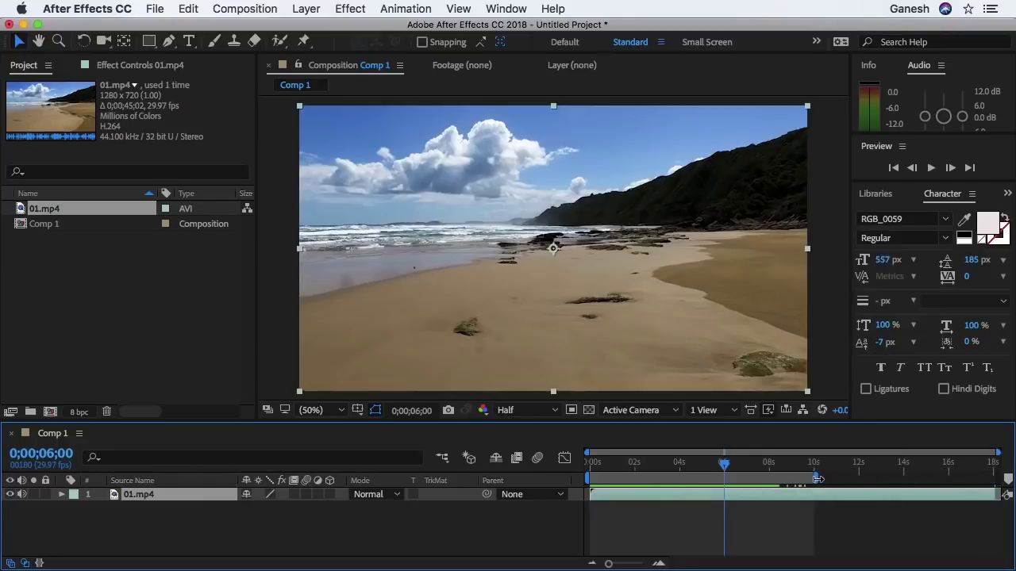
Step: Trim Comp 1 to its 10-second work area and preview it from the start
{"action": "left_click", "coordinate": [247, 9]}
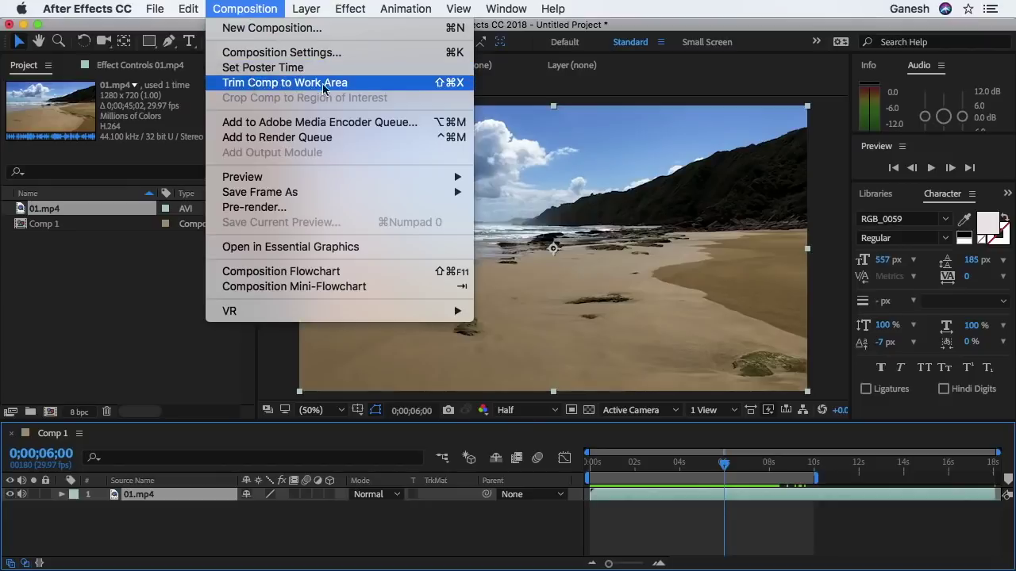
{"action": "left_click", "coordinate": [367, 84]}
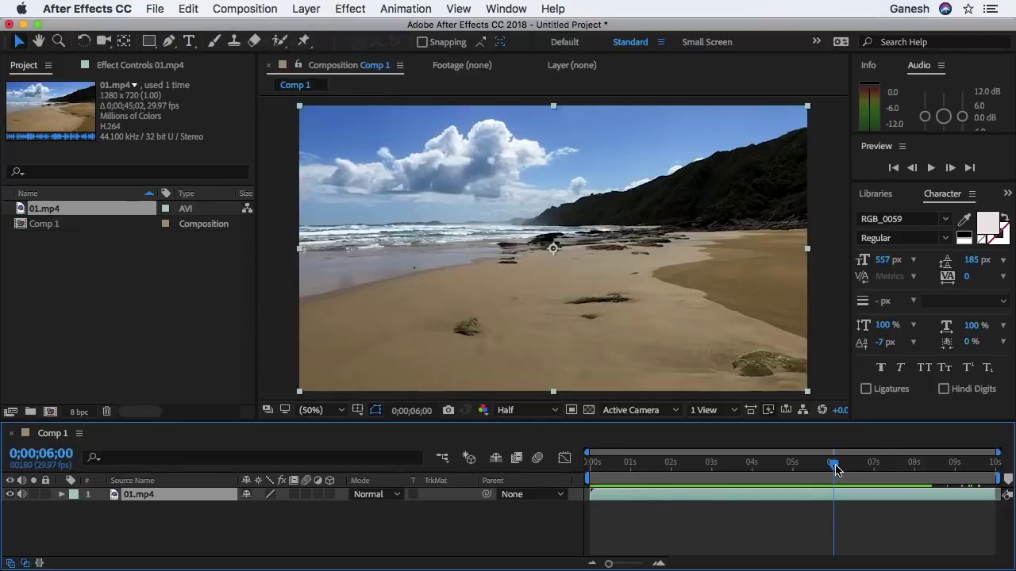
{"action": "left_click_drag", "start_coordinate": [835, 470], "coordinate": [576, 478]}
{"action": "key", "text": "space"}
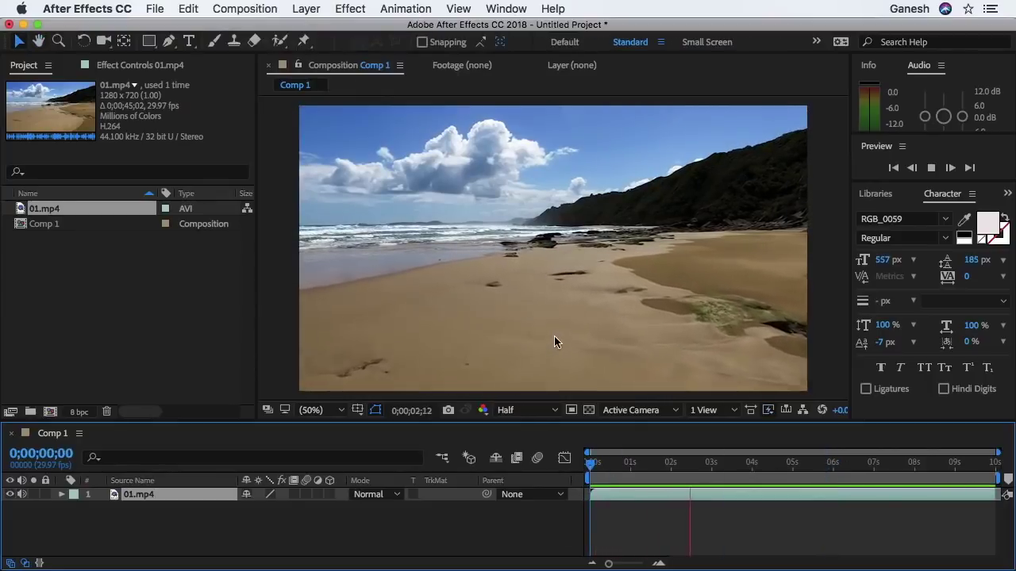
{"action": "left_click", "coordinate": [506, 8]}
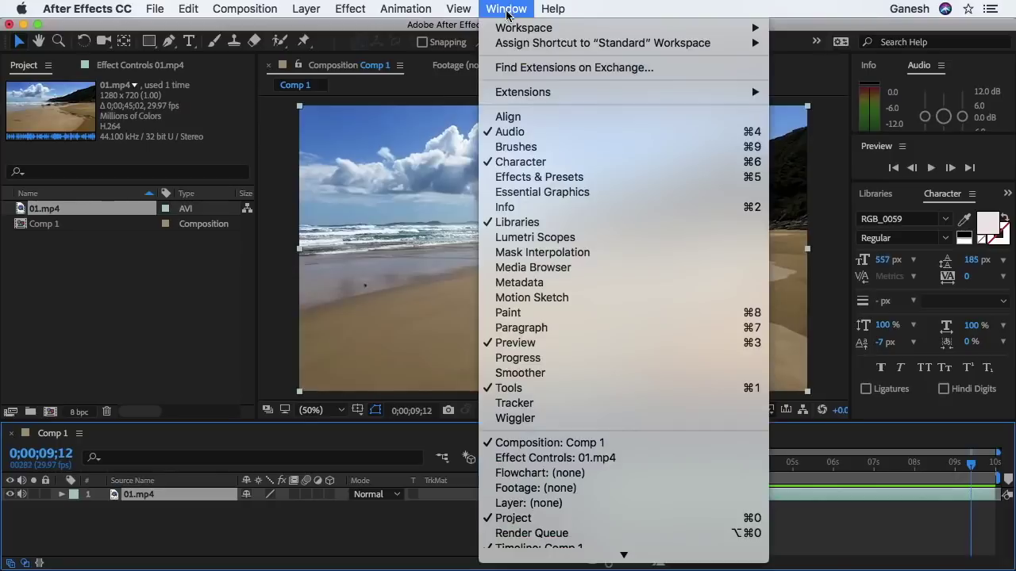
Step: Run Track Camera on the 01.mp4 footage from the Tracker panel
{"action": "left_click", "coordinate": [556, 405]}
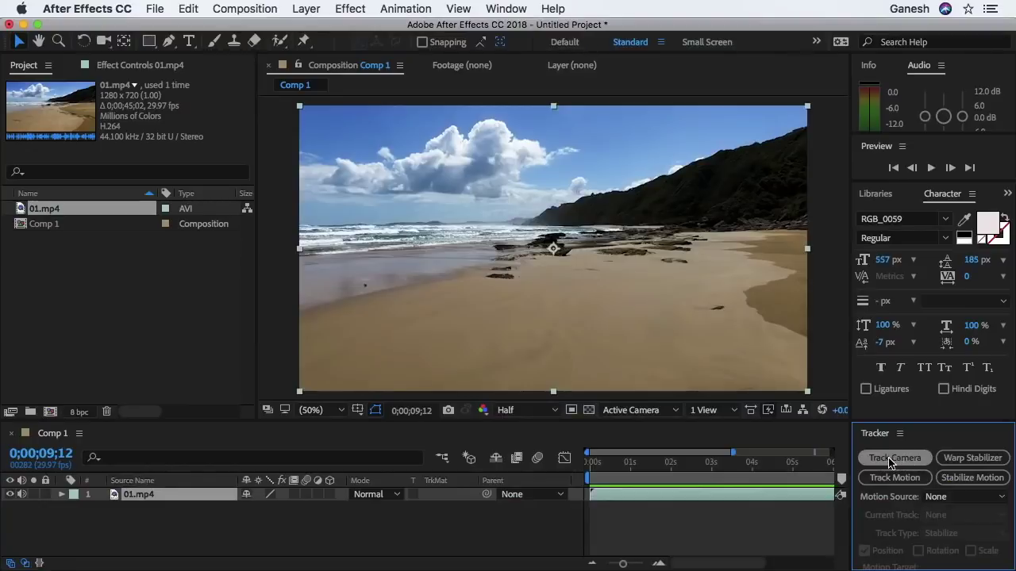
{"action": "left_click", "coordinate": [903, 464]}
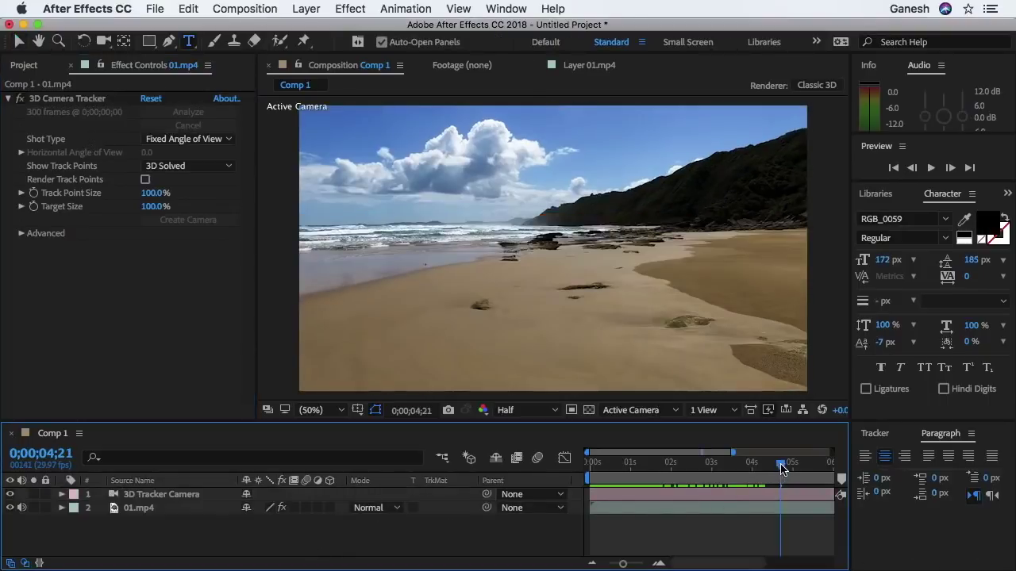
Step: Display the 3D Camera Tracker's solved track points and preview them from frame 0
{"action": "left_click_drag", "start_coordinate": [782, 469], "coordinate": [675, 481]}
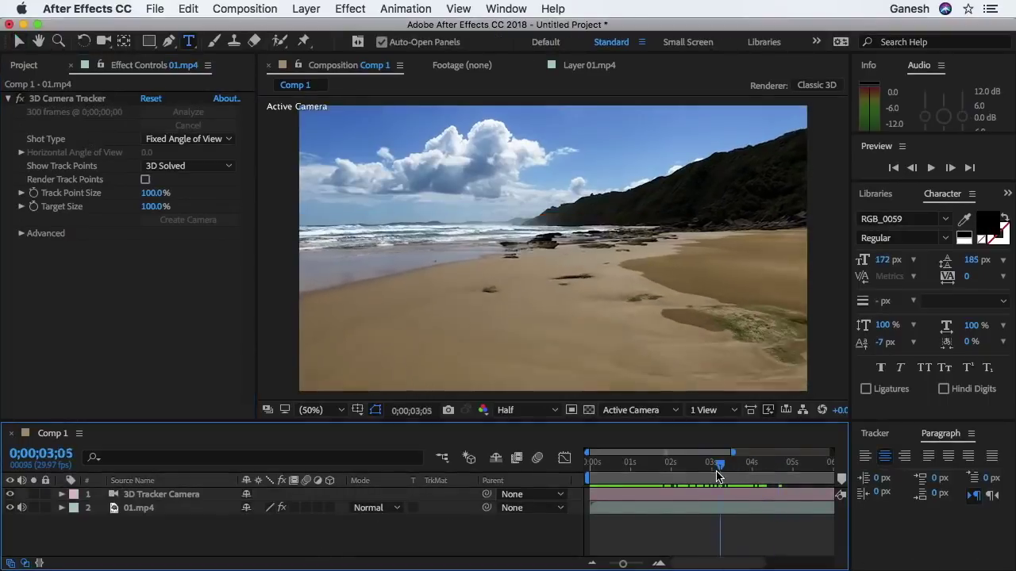
{"action": "left_click", "coordinate": [85, 99]}
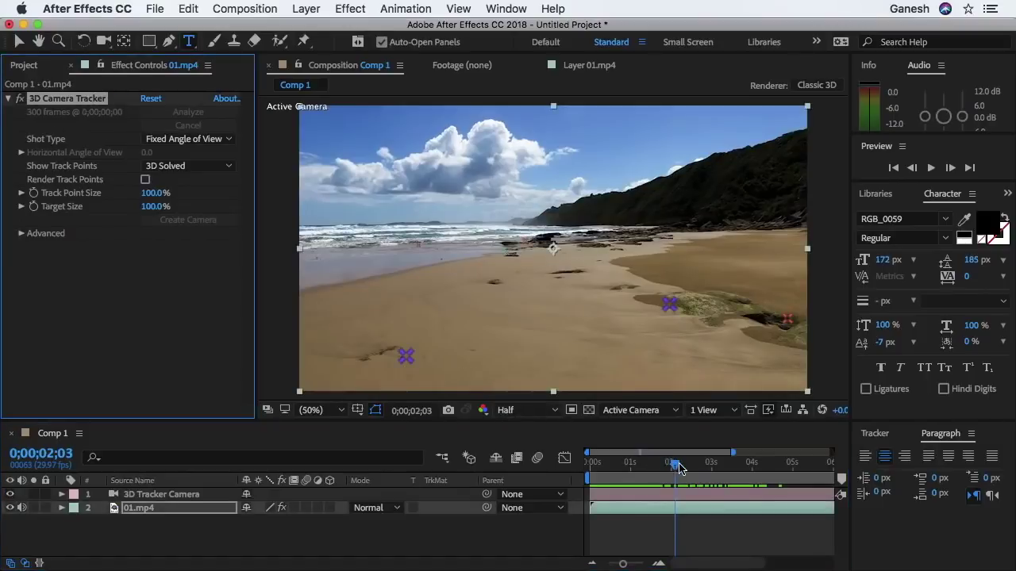
{"action": "left_click_drag", "start_coordinate": [679, 468], "coordinate": [591, 474]}
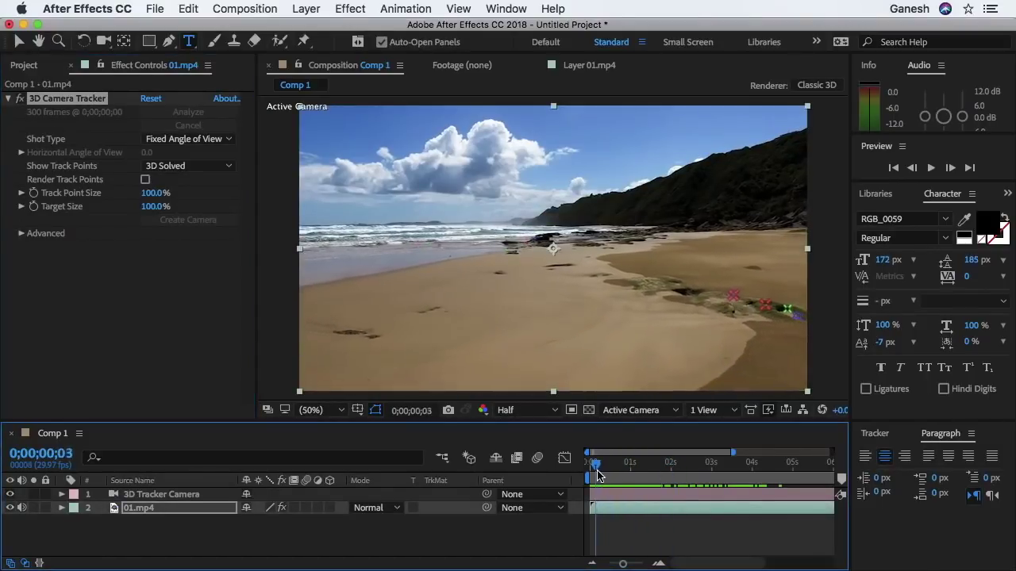
{"action": "key", "text": "space"}
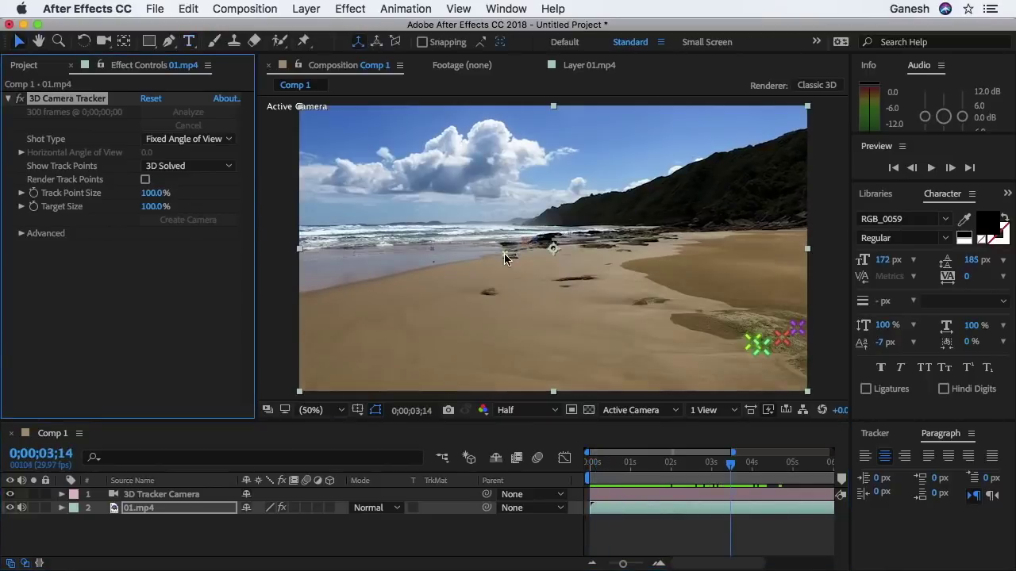
{"action": "right_click", "coordinate": [504, 253]}
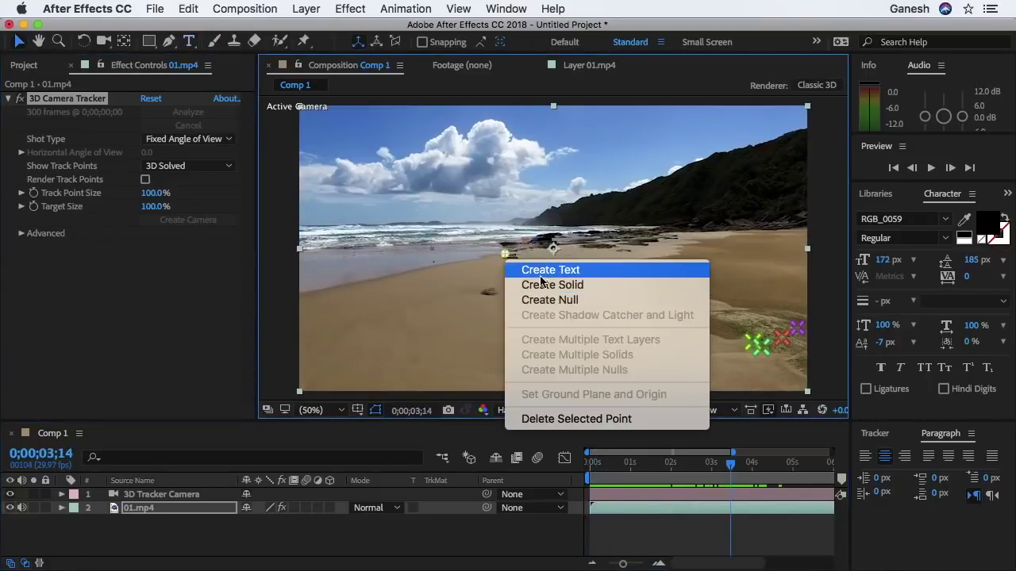
Step: Create a text layer at a beach track point, sized 427 px and coloured white
{"action": "left_click", "coordinate": [594, 272]}
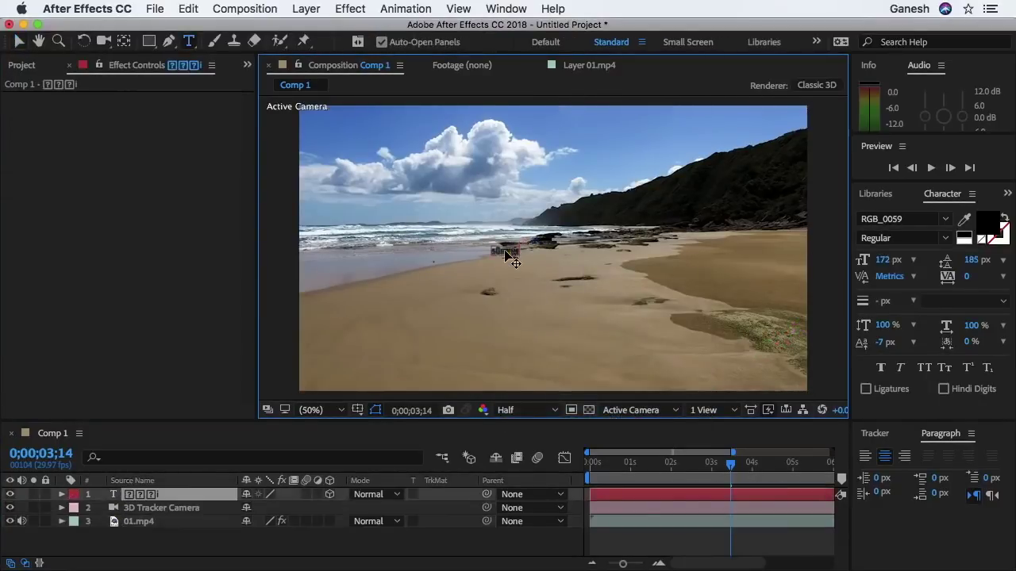
{"action": "left_click_drag", "start_coordinate": [880, 268], "coordinate": [971, 270]}
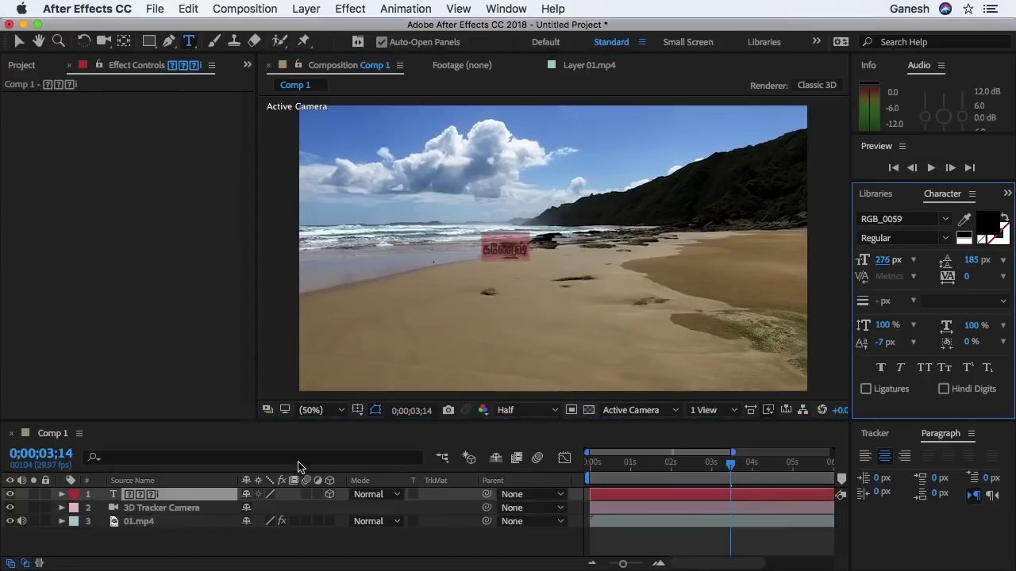
{"action": "left_click_drag", "start_coordinate": [883, 260], "coordinate": [921, 260]}
{"action": "left_click", "coordinate": [987, 224]}
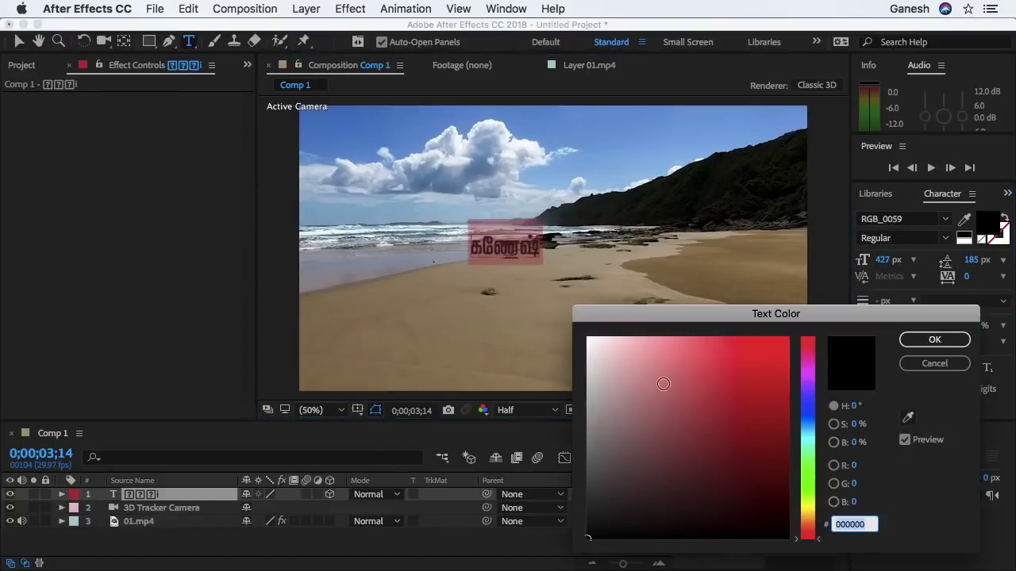
{"action": "left_click_drag", "start_coordinate": [604, 349], "coordinate": [578, 337]}
{"action": "left_click", "coordinate": [921, 341]}
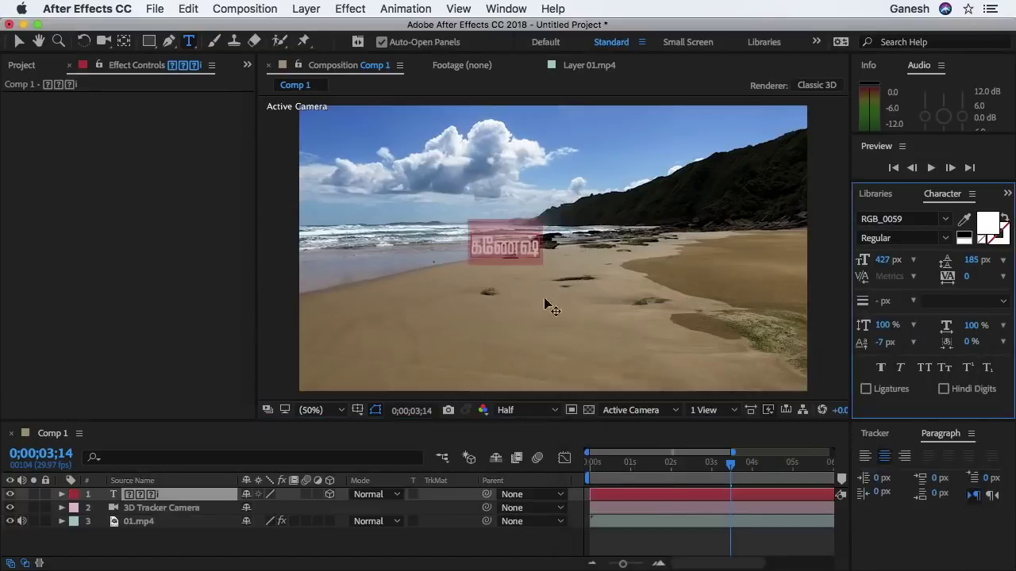
Step: Enter the Tamil word on the beach and select its text layer
{"action": "left_click", "coordinate": [516, 248]}
{"action": "left_click", "coordinate": [16, 45]}
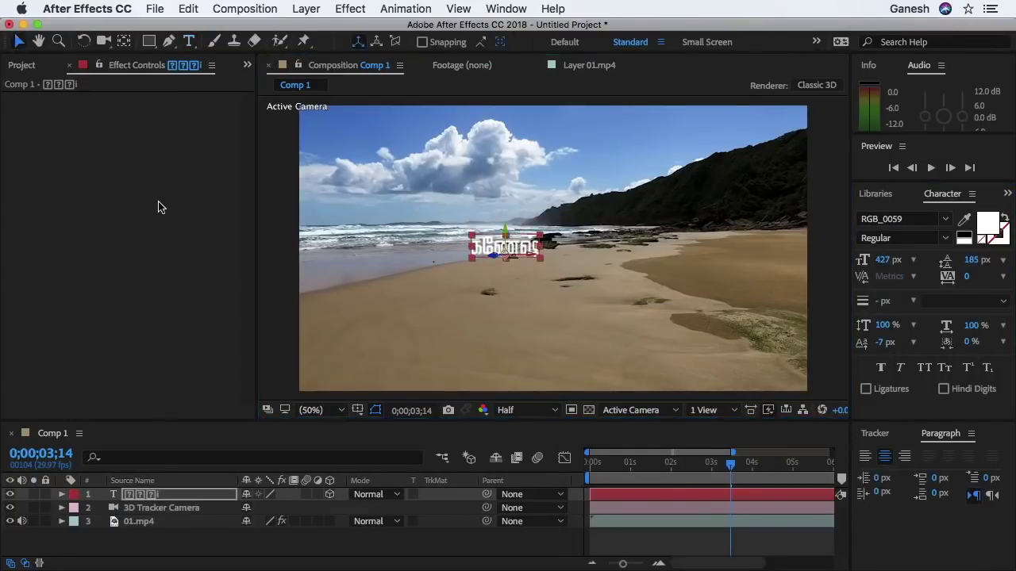
{"action": "left_click", "coordinate": [167, 494]}
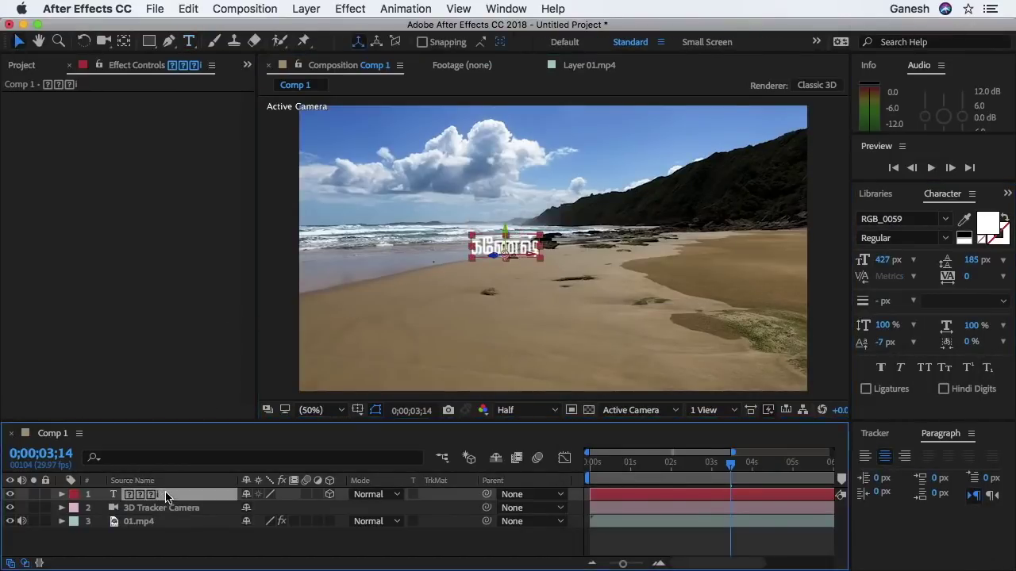
Step: Scale the Tamil text layer up to 178%
{"action": "key", "text": "s"}
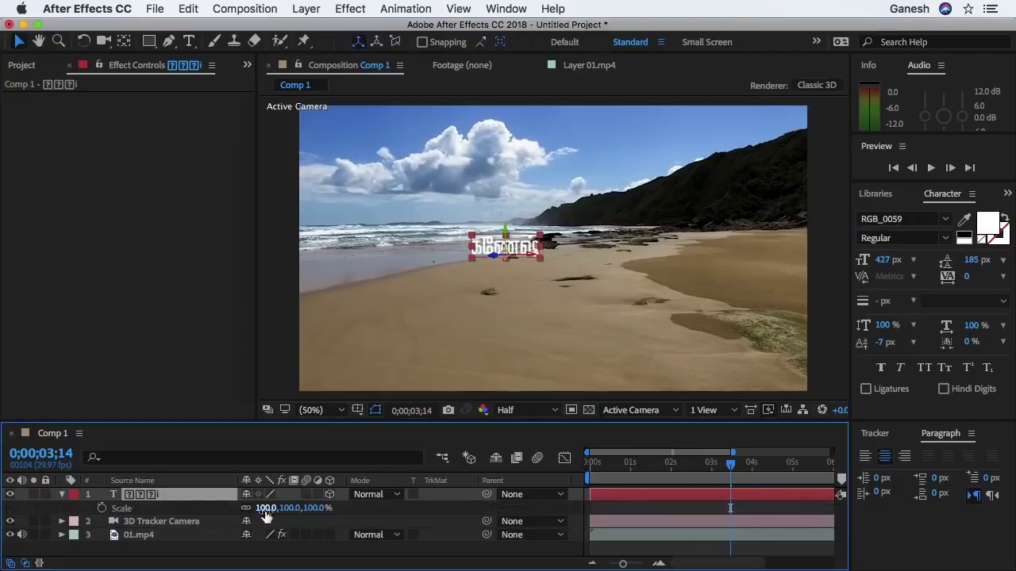
{"action": "left_click_drag", "start_coordinate": [264, 512], "coordinate": [331, 518]}
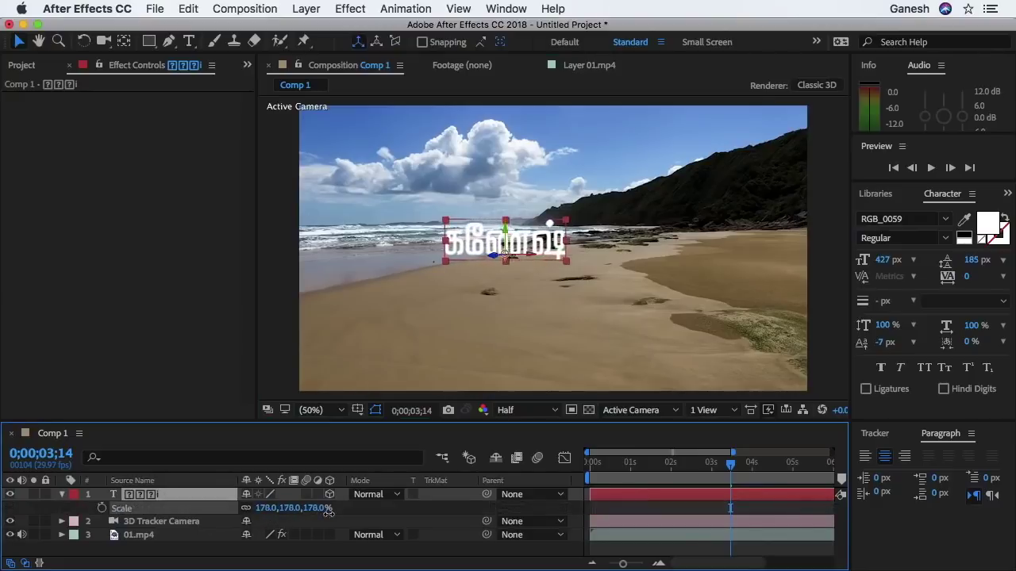
{"action": "left_click", "coordinate": [64, 495]}
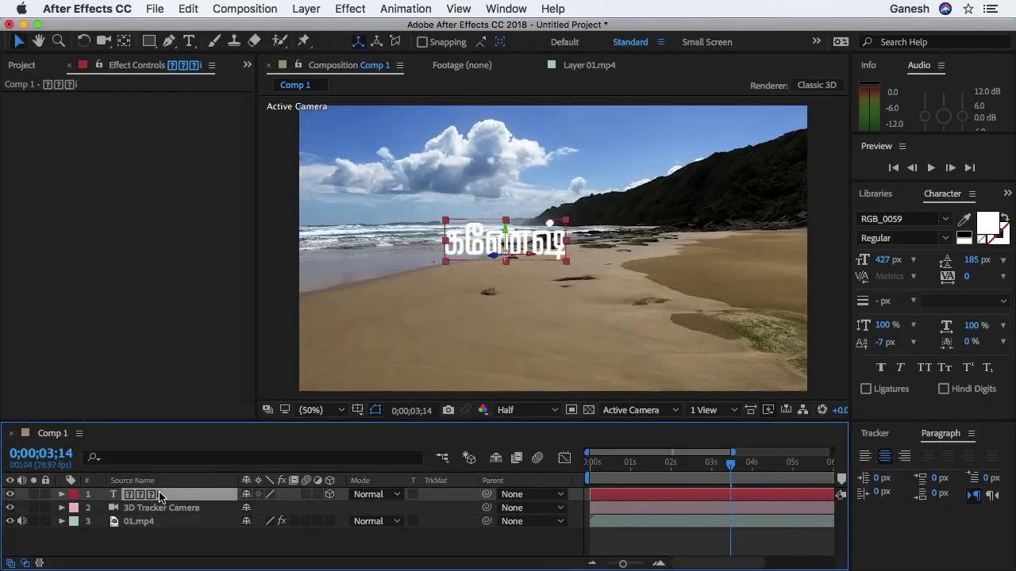
Step: Lower the text's position onto the foreground sand and preview the tracked result
{"action": "key", "text": "p"}
{"action": "left_click_drag", "start_coordinate": [254, 512], "coordinate": [302, 512]}
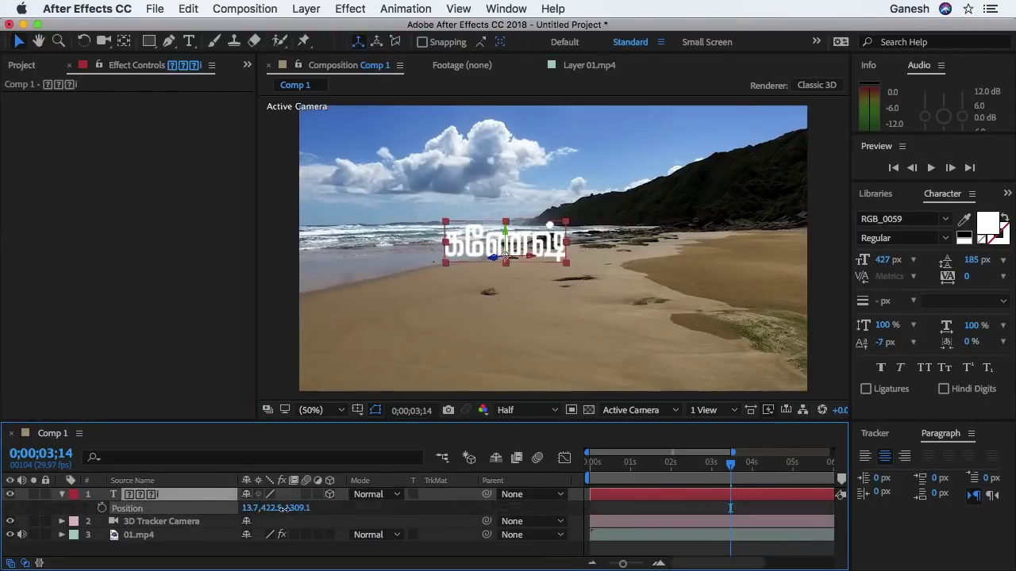
{"action": "left_click", "coordinate": [651, 464]}
{"action": "left_click", "coordinate": [728, 464]}
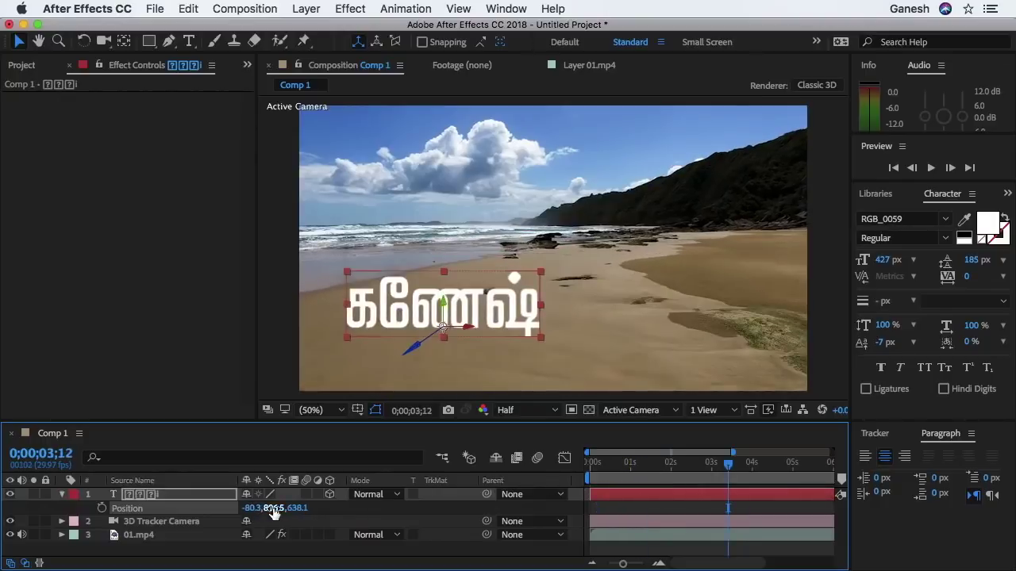
{"action": "left_click_drag", "start_coordinate": [272, 508], "coordinate": [274, 522]}
{"action": "key", "text": "space"}
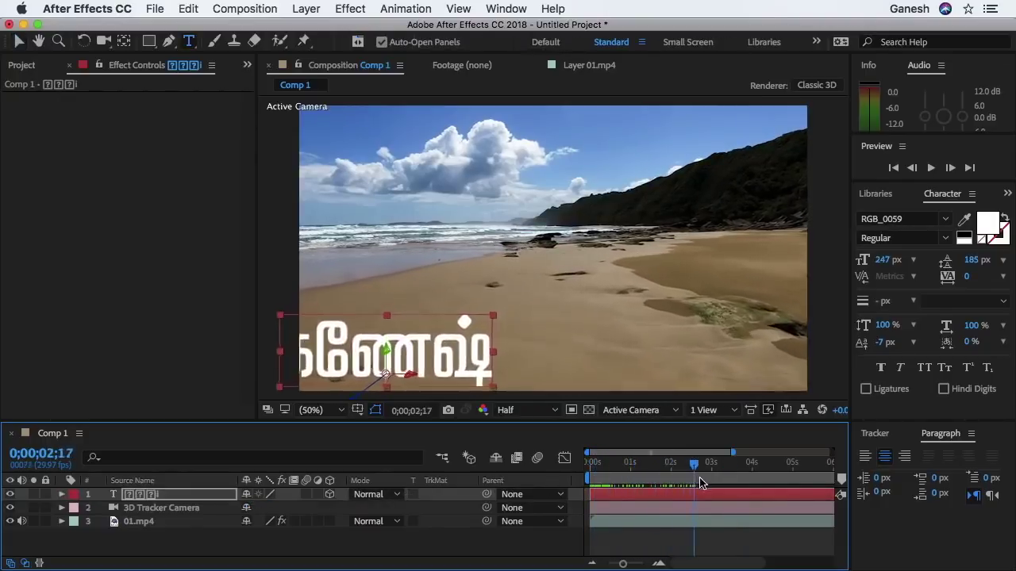
{"action": "key", "text": "space"}
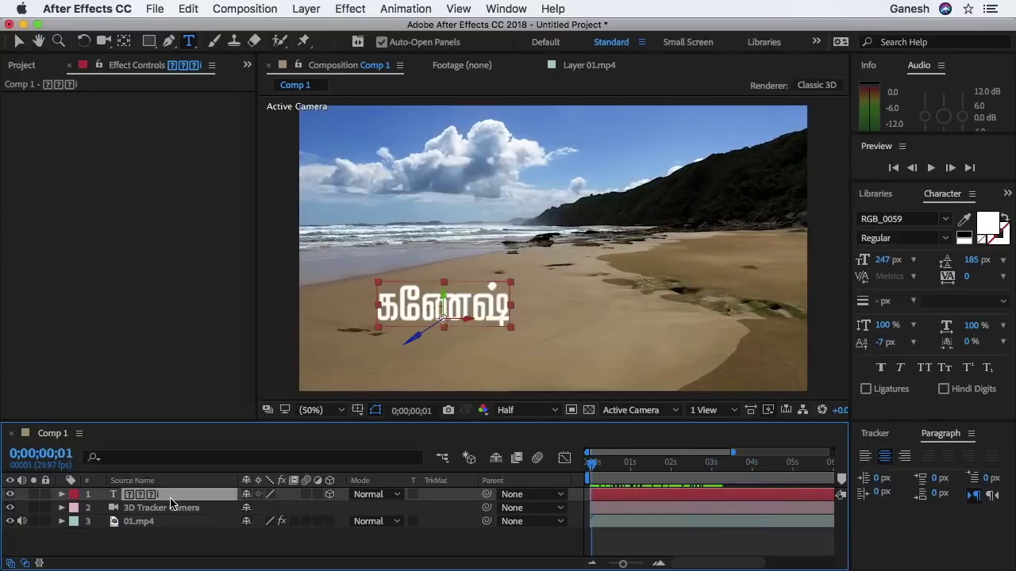
Step: Duplicate the Tamil text, recolour the copy black, and place it below the white layer
{"action": "key", "text": "ctrl+d"}
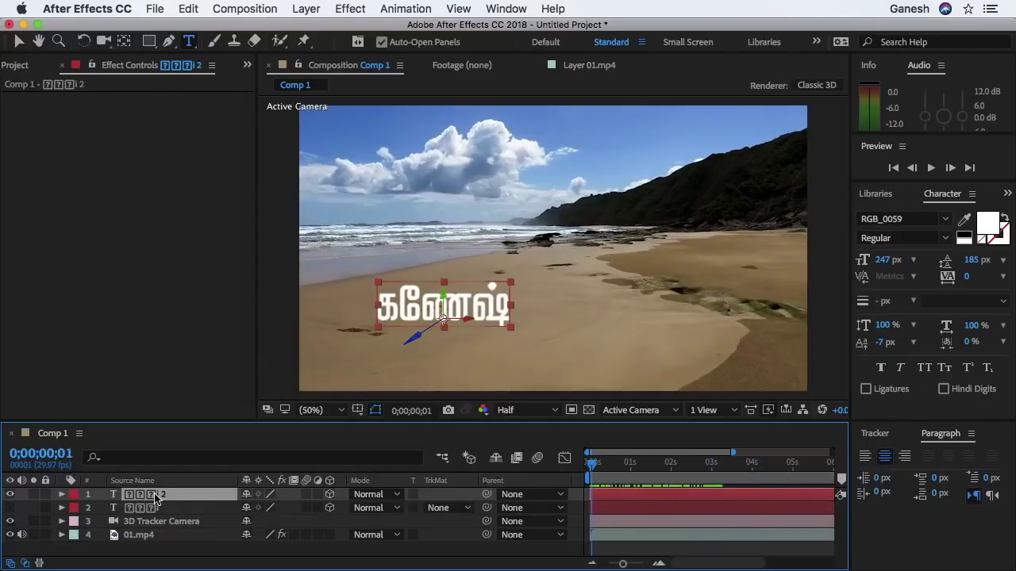
{"action": "double_click", "coordinate": [423, 310]}
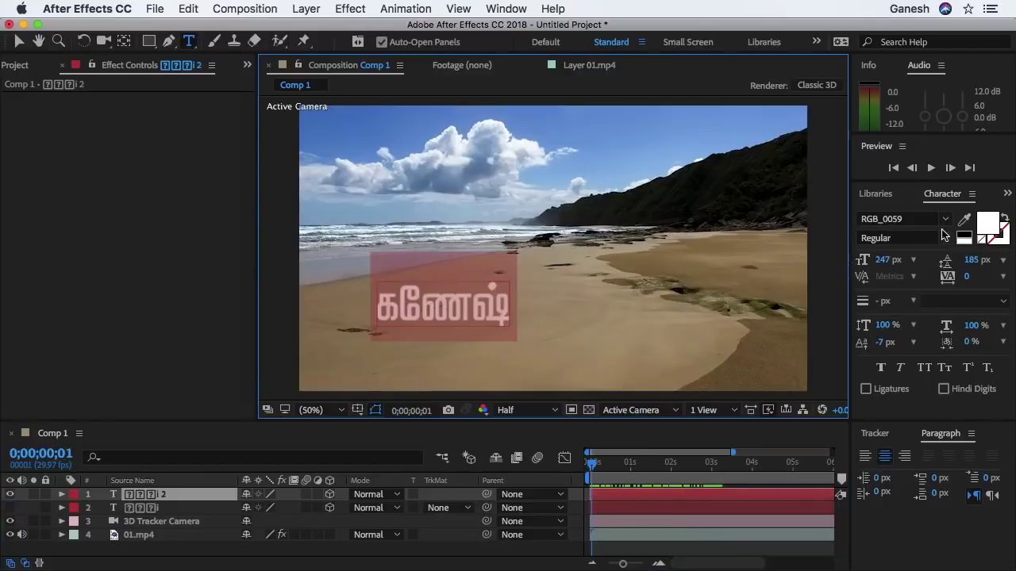
{"action": "left_click", "coordinate": [986, 228]}
{"action": "left_click_drag", "start_coordinate": [629, 463], "coordinate": [589, 544]}
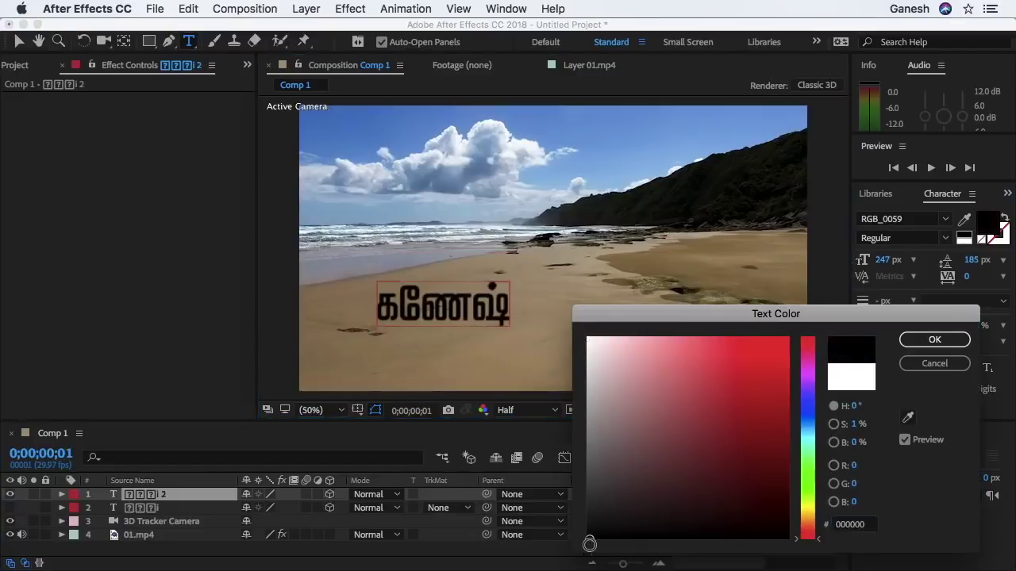
{"action": "left_click", "coordinate": [934, 341]}
{"action": "left_click", "coordinate": [173, 494]}
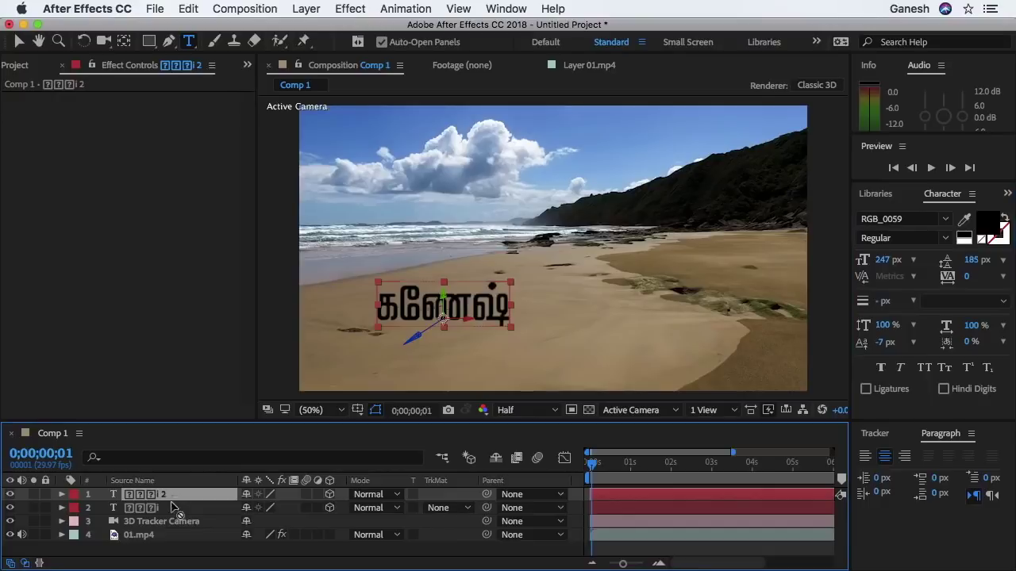
{"action": "left_click_drag", "start_coordinate": [173, 508], "coordinate": [173, 513]}
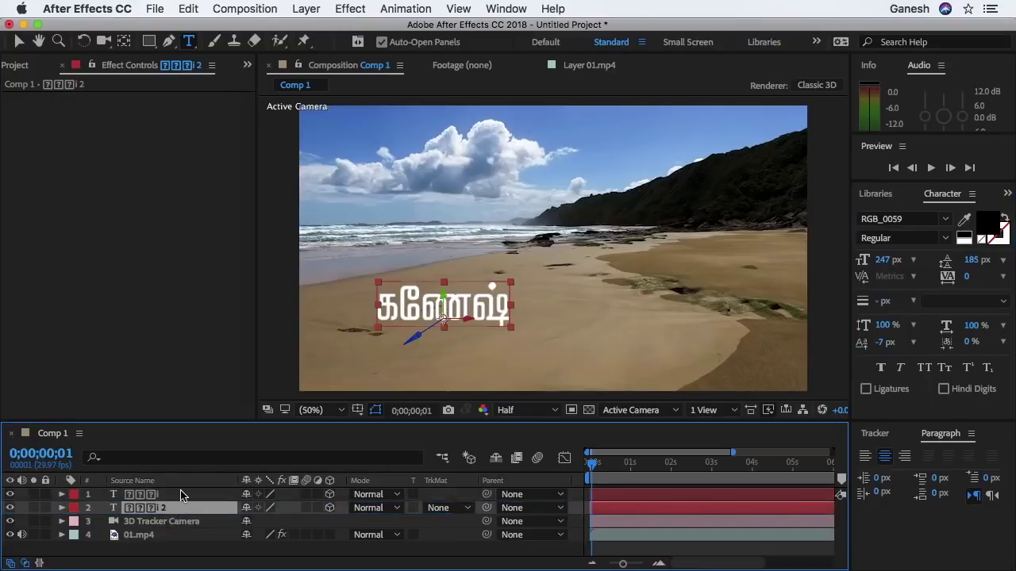
{"action": "left_click", "coordinate": [62, 508]}
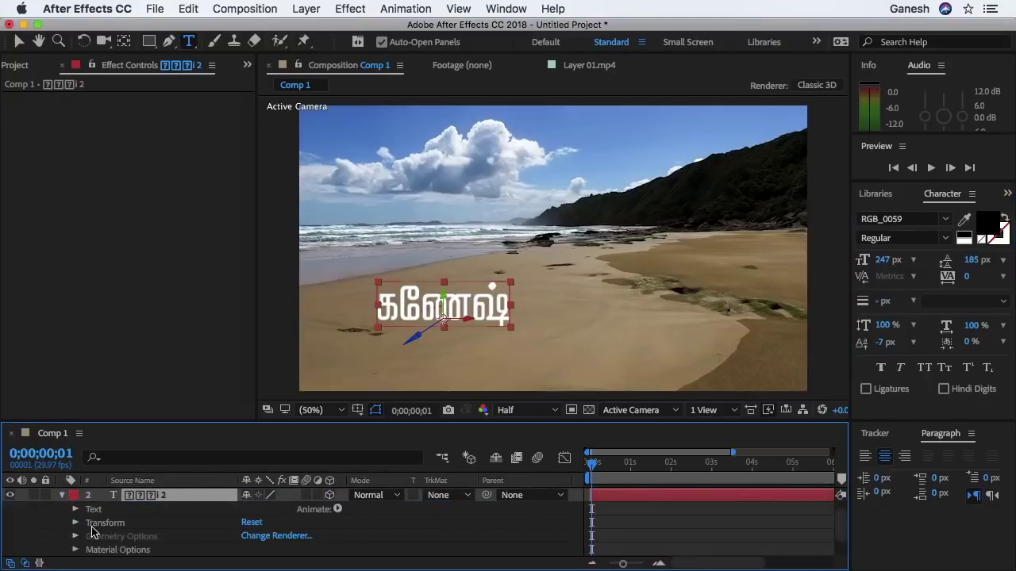
Step: Scale the black copy to 131% and tilt it to −86° X rotation, flat on the sand
{"action": "left_click", "coordinate": [75, 523]}
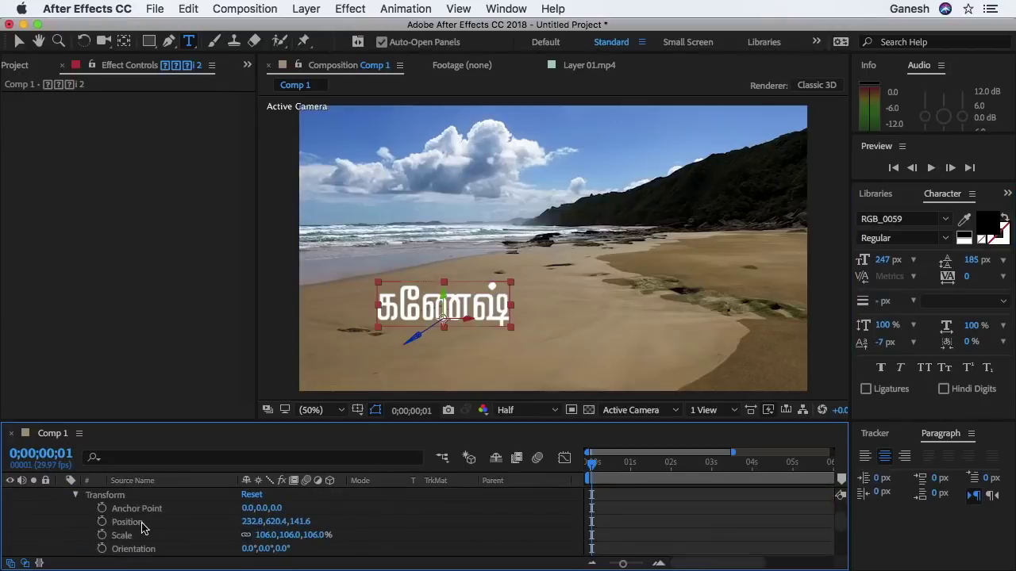
{"action": "scroll", "coordinate": [143, 528], "scroll_direction": "down", "scroll_amount": 1}
{"action": "scroll", "coordinate": [143, 528], "scroll_direction": "down", "scroll_amount": 1}
{"action": "scroll", "coordinate": [143, 528], "scroll_direction": "down", "scroll_amount": 1}
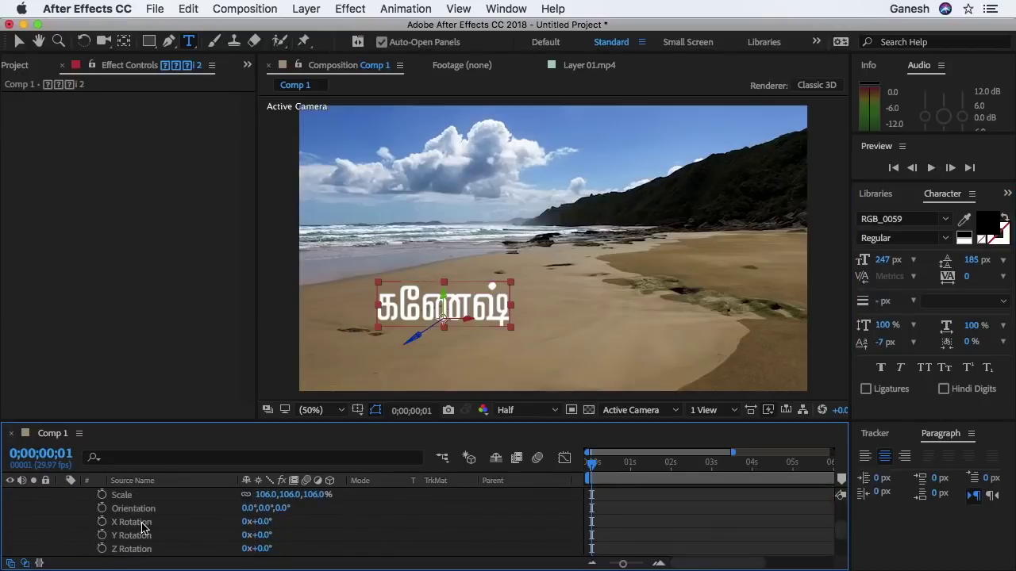
{"action": "scroll", "coordinate": [165, 532], "scroll_direction": "down", "scroll_amount": 2}
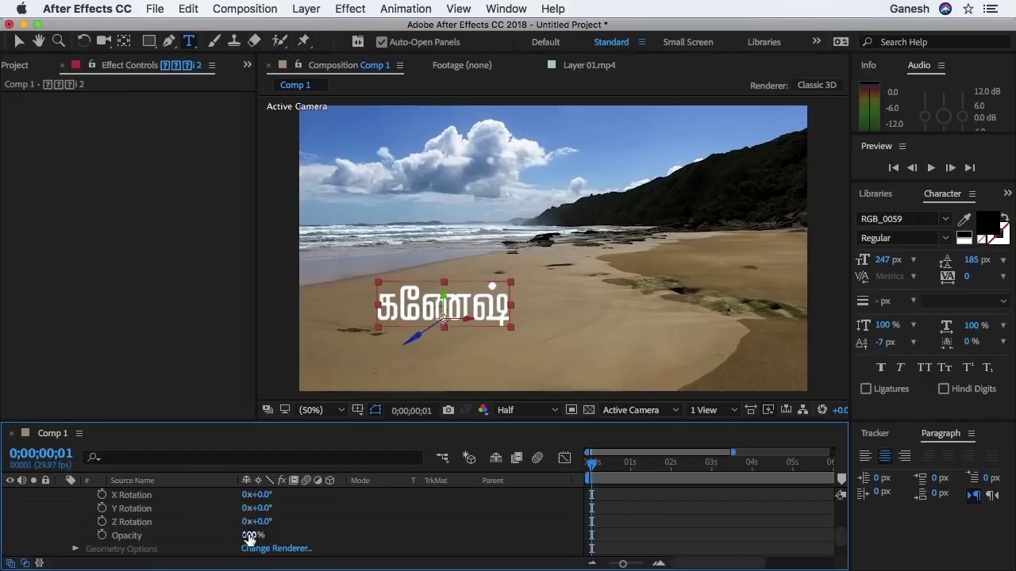
{"action": "left_click_drag", "start_coordinate": [255, 521], "coordinate": [261, 522]}
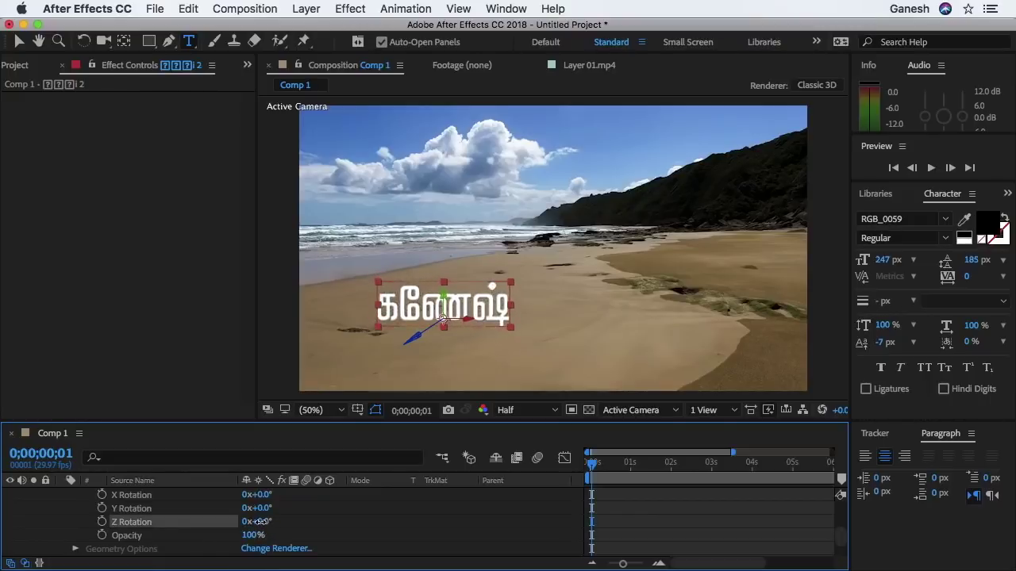
{"action": "scroll", "coordinate": [260, 522], "scroll_direction": "up", "scroll_amount": 3}
{"action": "left_click_drag", "start_coordinate": [302, 495], "coordinate": [368, 481]}
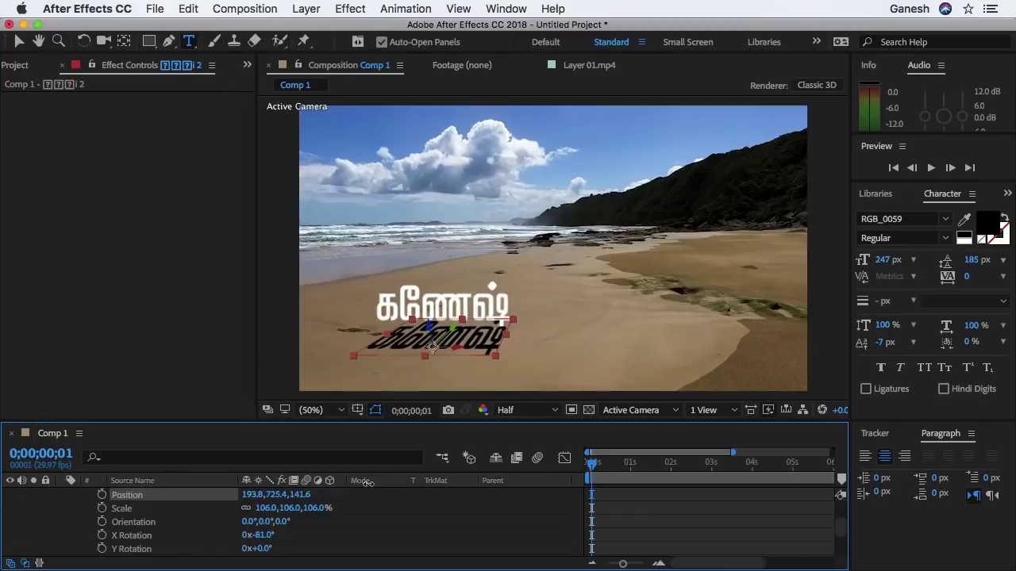
Step: Push the flattened copy deeper in space and fade it to 42% opacity
{"action": "left_click_drag", "start_coordinate": [300, 494], "coordinate": [271, 508]}
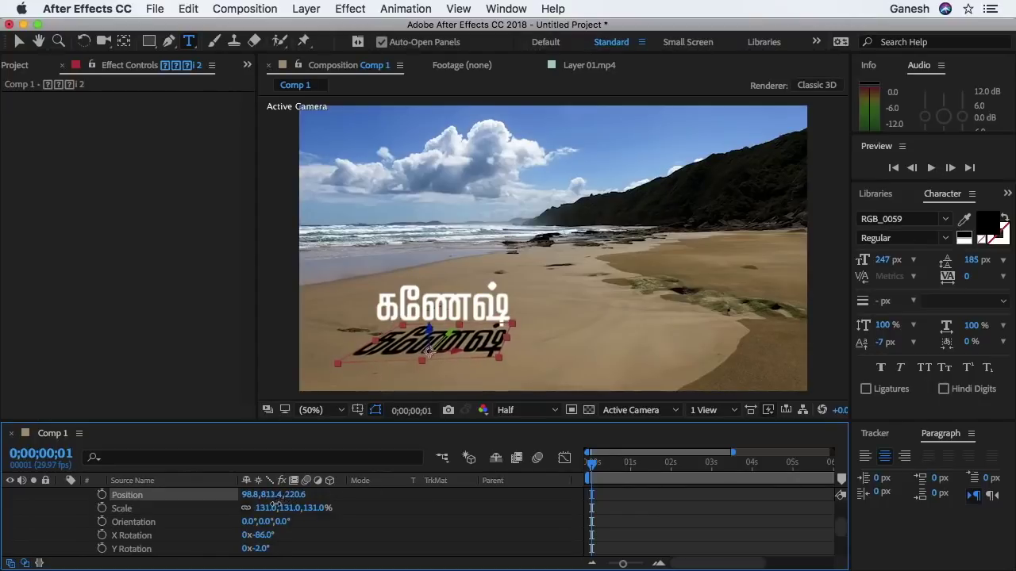
{"action": "scroll", "coordinate": [181, 535], "scroll_direction": "down", "scroll_amount": 2}
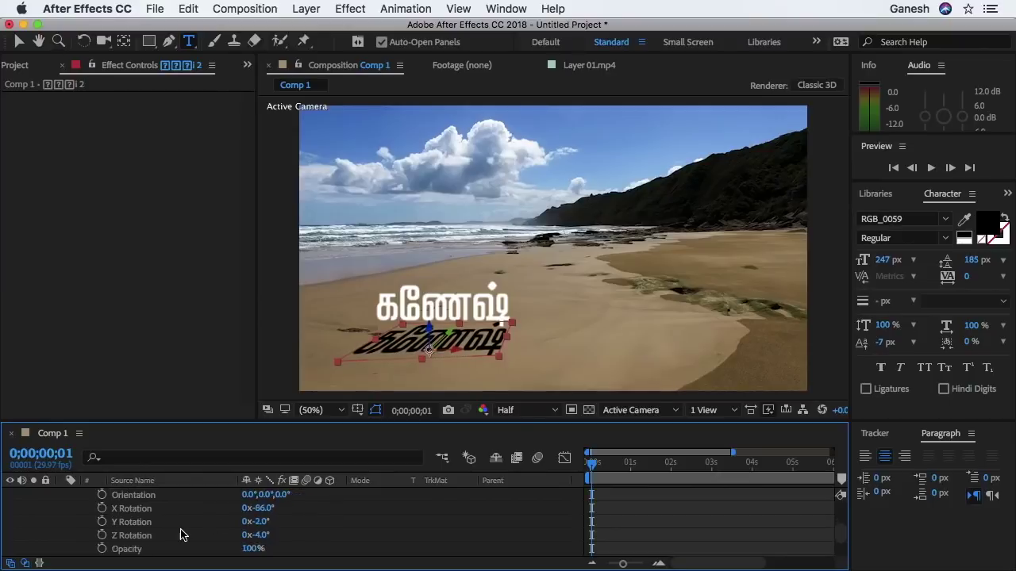
{"action": "left_click_drag", "start_coordinate": [251, 539], "coordinate": [182, 537]}
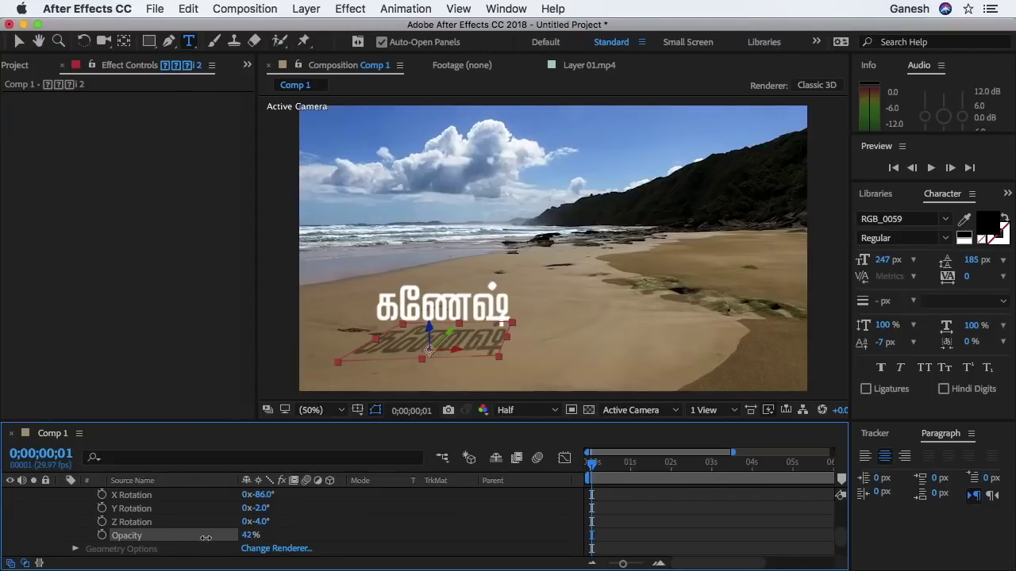
Step: Set the shadow to −83° X rotation, 117% scale and 43% opacity behind the white text
{"action": "scroll", "coordinate": [207, 538], "scroll_direction": "up", "scroll_amount": 3}
{"action": "left_click_drag", "start_coordinate": [278, 508], "coordinate": [26, 514]}
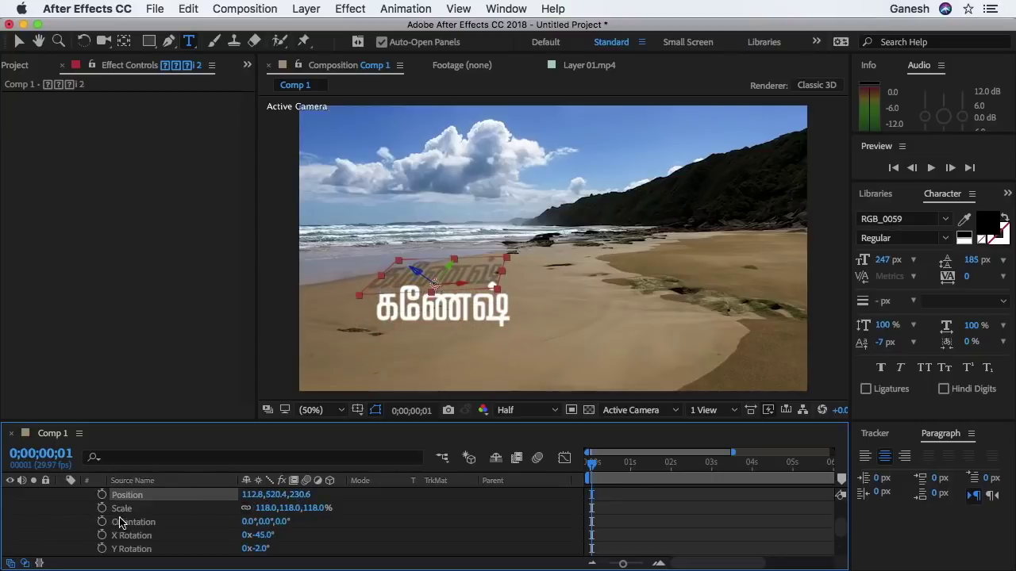
{"action": "scroll", "coordinate": [120, 522], "scroll_direction": "up", "scroll_amount": 1}
{"action": "mouse_move", "coordinate": [246, 521]}
{"action": "left_mouse_down"}
{"action": "mouse_move", "coordinate": [282, 507]}
{"action": "mouse_move", "coordinate": [357, 522]}
{"action": "left_mouse_up"}
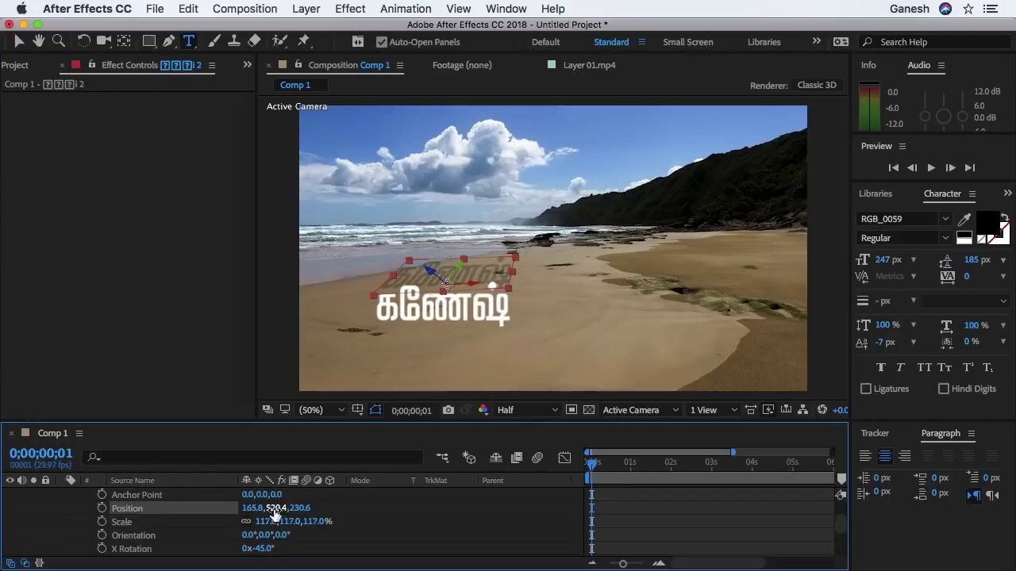
{"action": "scroll", "coordinate": [229, 539], "scroll_direction": "down", "scroll_amount": 2}
{"action": "scroll", "coordinate": [228, 540], "scroll_direction": "down", "scroll_amount": 1}
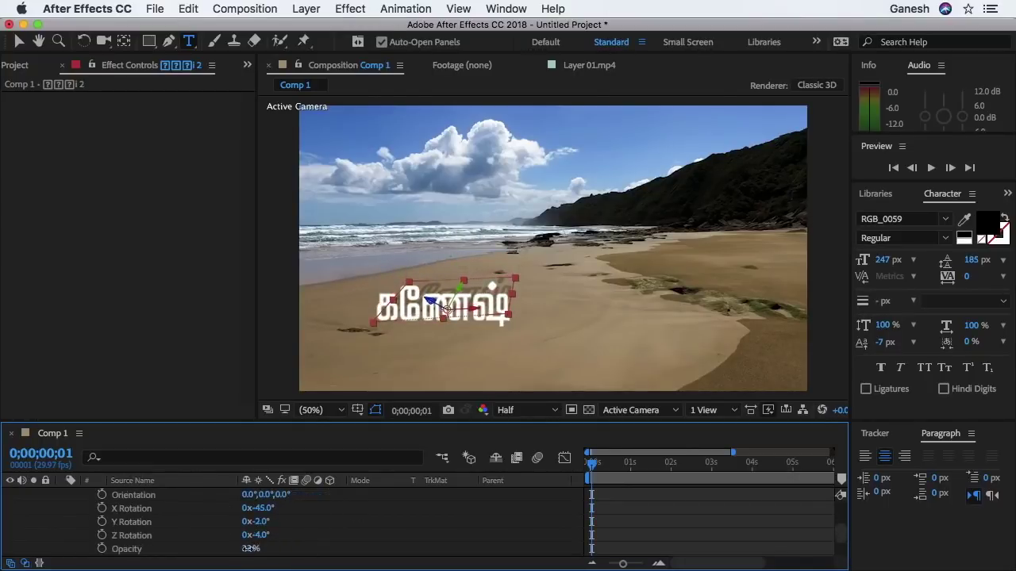
{"action": "left_click_drag", "start_coordinate": [251, 549], "coordinate": [238, 549]}
{"action": "left_click_drag", "start_coordinate": [258, 508], "coordinate": [388, 503]}
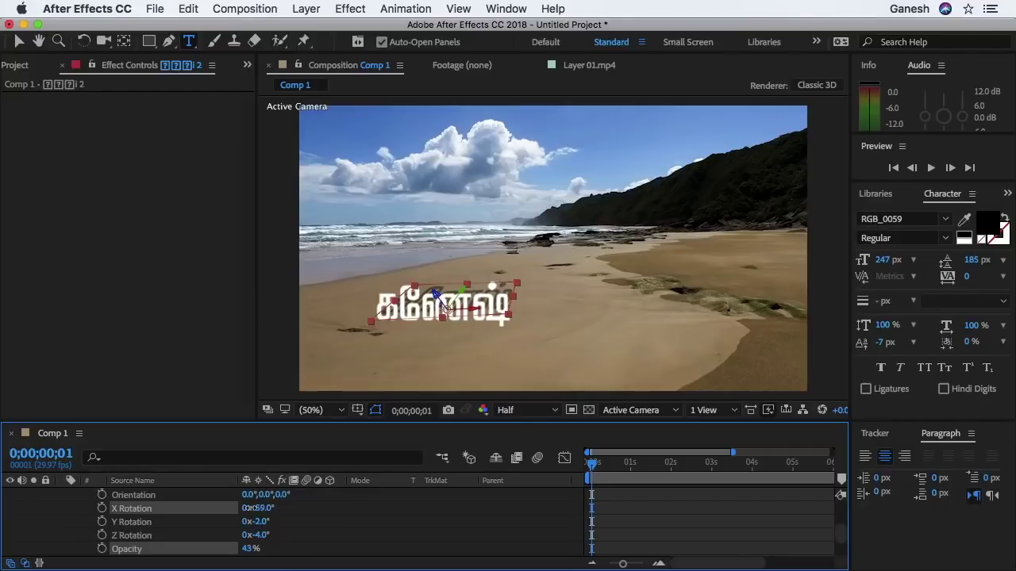
{"action": "left_click_drag", "start_coordinate": [592, 462], "coordinate": [674, 462]}
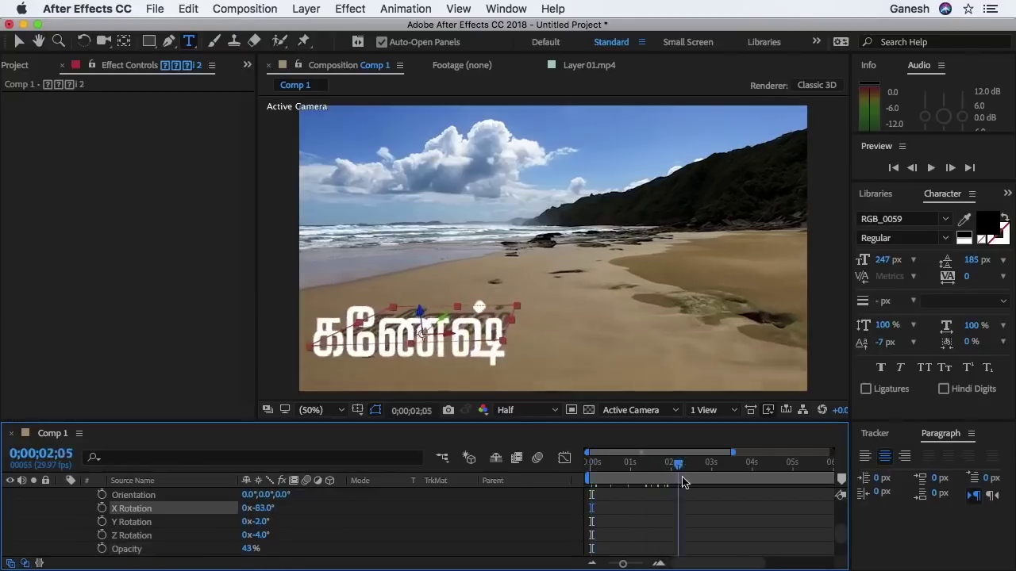
Step: Move the shadow to position 223.8, 641.4, 143.6, directly under the white text
{"action": "left_click", "coordinate": [652, 462]}
{"action": "scroll", "coordinate": [169, 545], "scroll_direction": "up", "scroll_amount": 2}
{"action": "left_click_drag", "start_coordinate": [271, 494], "coordinate": [272, 505]}
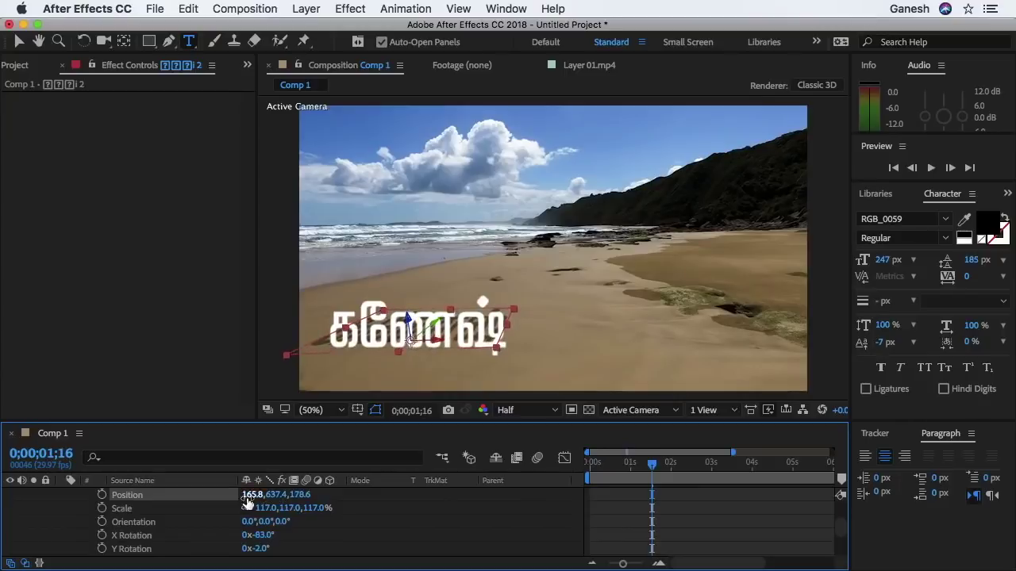
{"action": "mouse_move", "coordinate": [243, 495]}
{"action": "left_mouse_down"}
{"action": "mouse_move", "coordinate": [287, 497]}
{"action": "mouse_move", "coordinate": [290, 511]}
{"action": "mouse_move", "coordinate": [261, 496]}
{"action": "mouse_move", "coordinate": [303, 497]}
{"action": "left_mouse_up"}
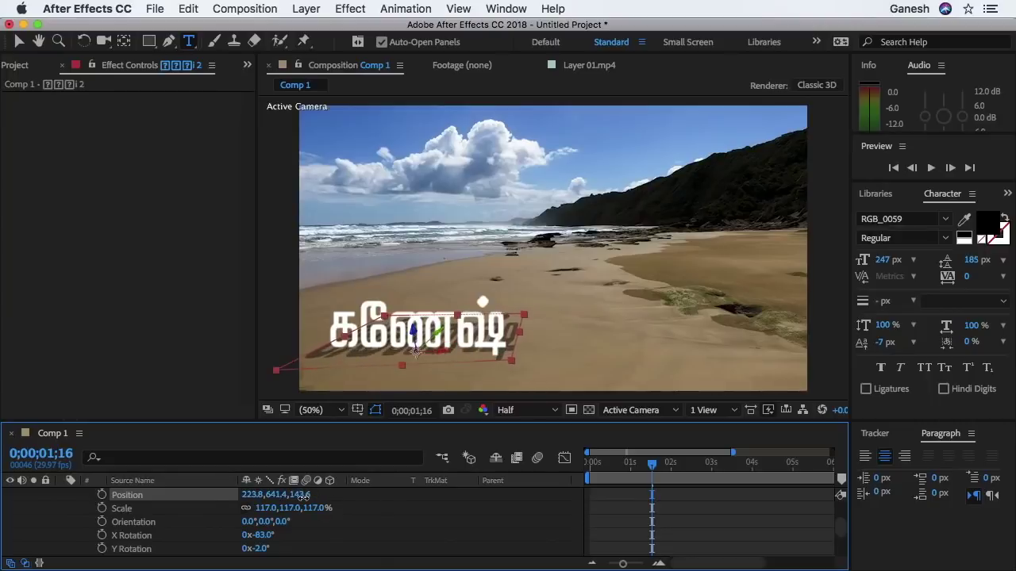
Step: Check the alignment near the start, then collapse and deselect the shadow layer
{"action": "left_click_drag", "start_coordinate": [652, 475], "coordinate": [585, 503]}
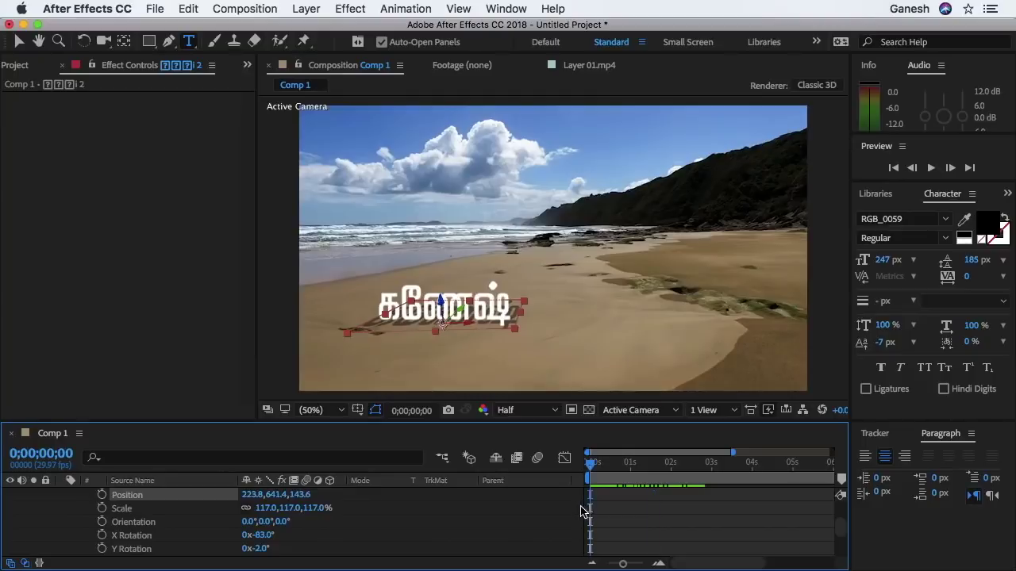
{"action": "scroll", "coordinate": [151, 540], "scroll_direction": "up", "scroll_amount": 2}
{"action": "scroll", "coordinate": [151, 540], "scroll_direction": "up", "scroll_amount": 3}
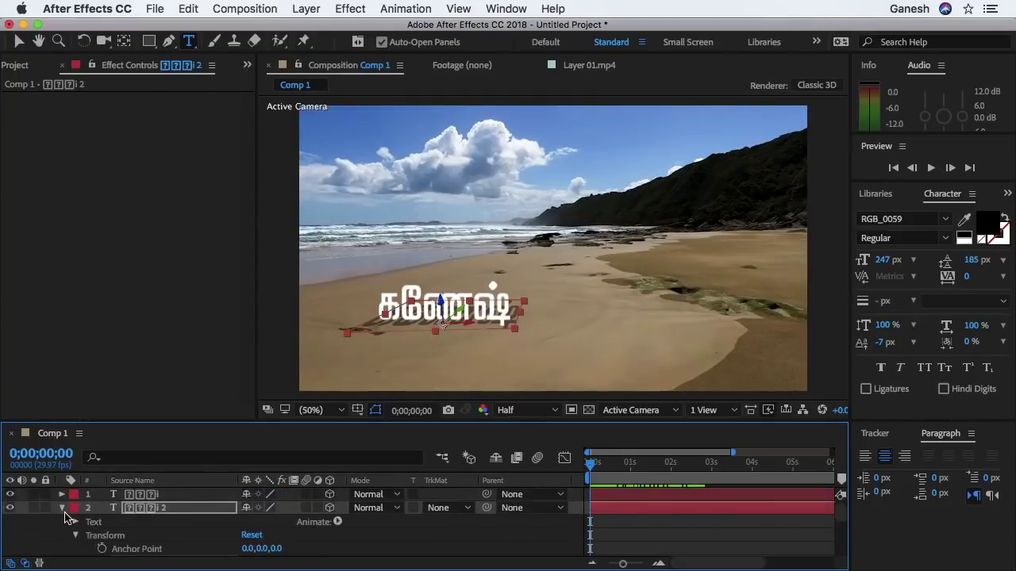
{"action": "left_click", "coordinate": [62, 508]}
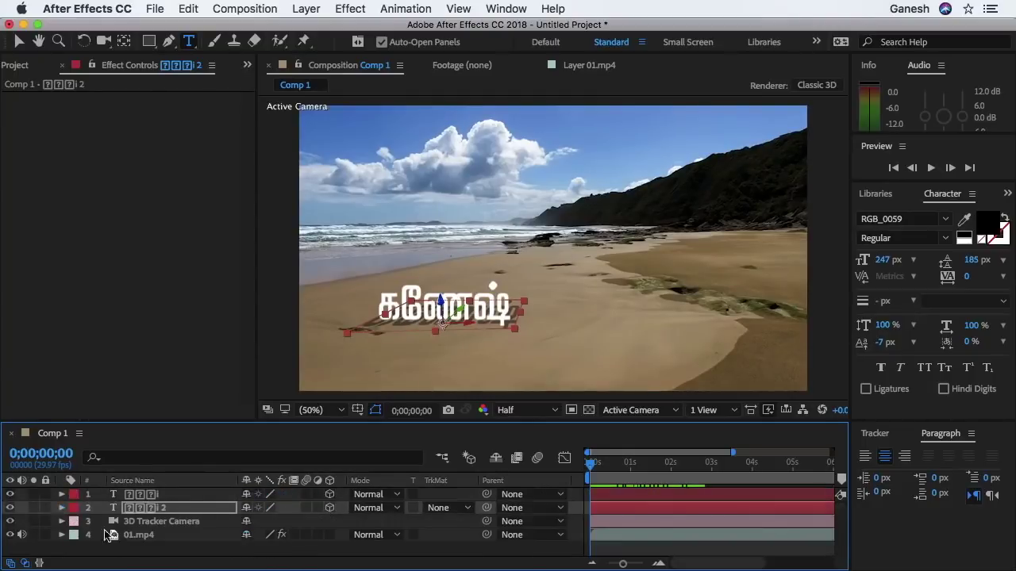
{"action": "left_click", "coordinate": [394, 552]}
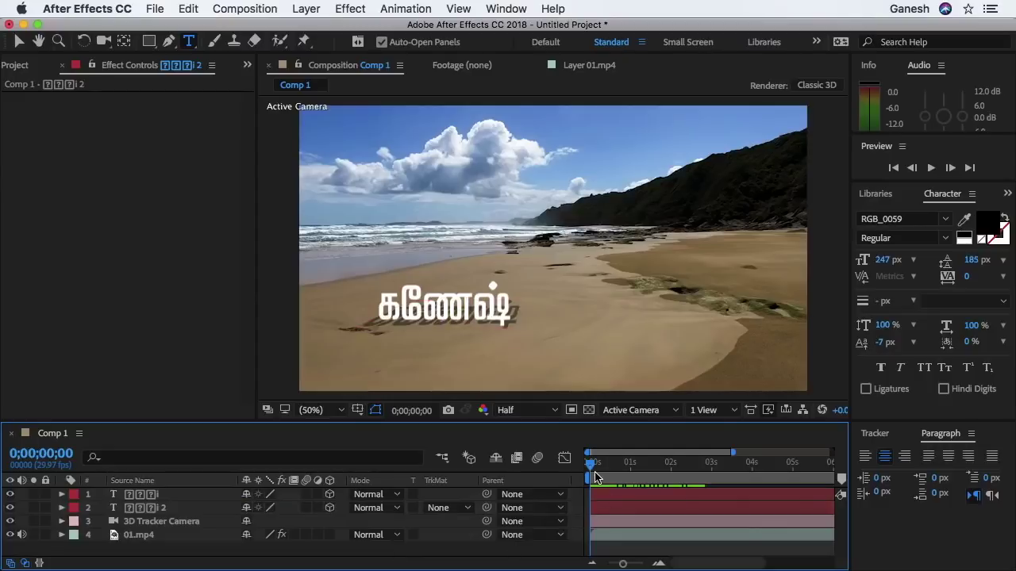
Step: Preview Comp 1 to watch the white Tamil text and its black shadow track across the sand
{"action": "key", "text": "space"}
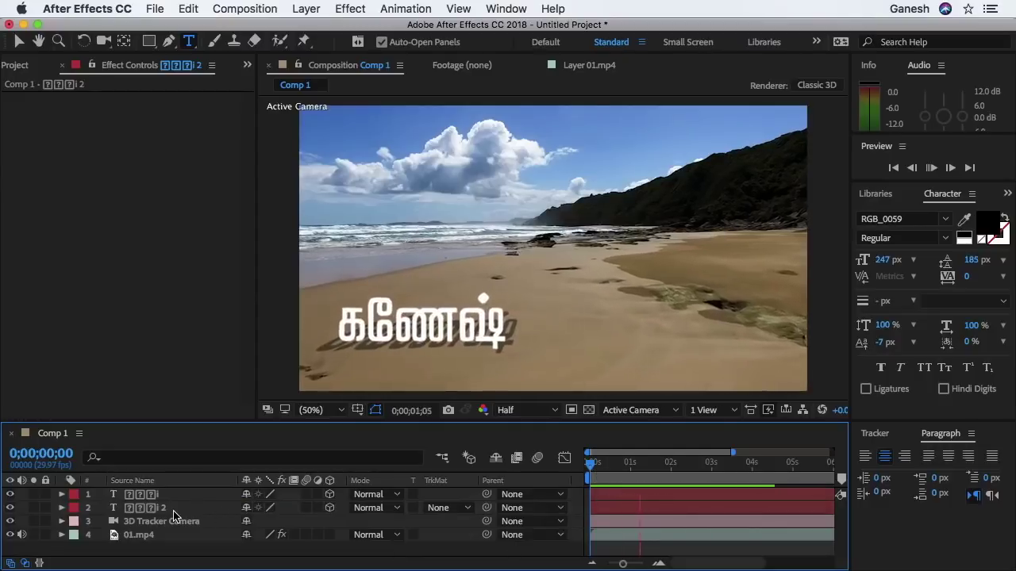